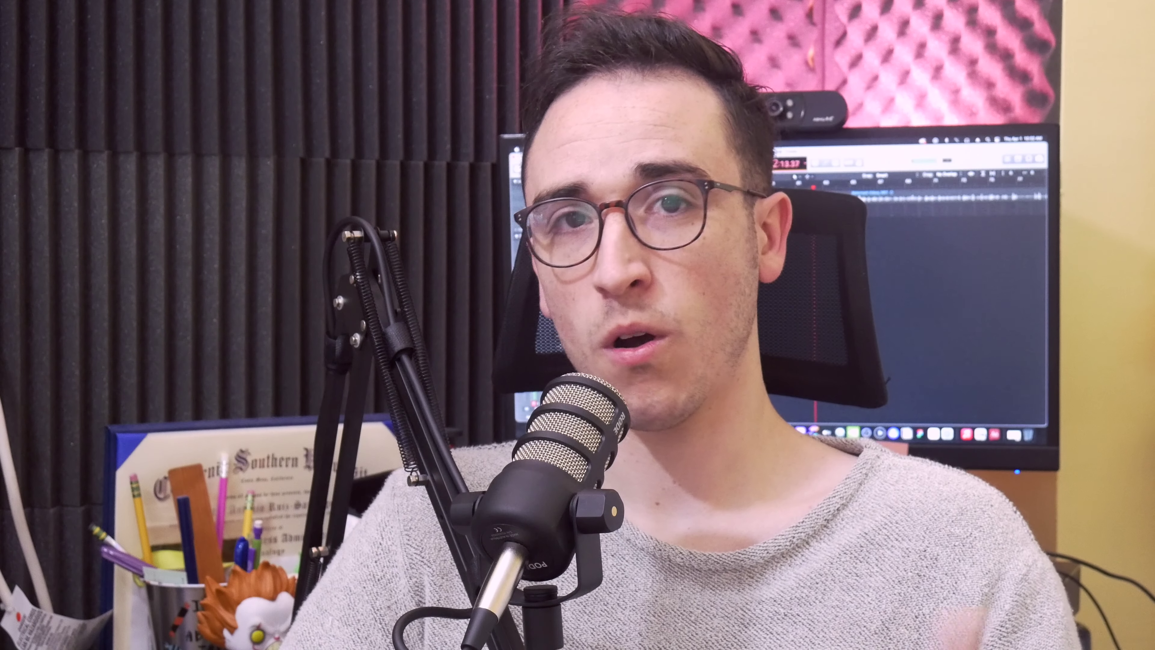
Open StreamElements' OBS Live overview and scroll down through the page
left_click(98, 175)
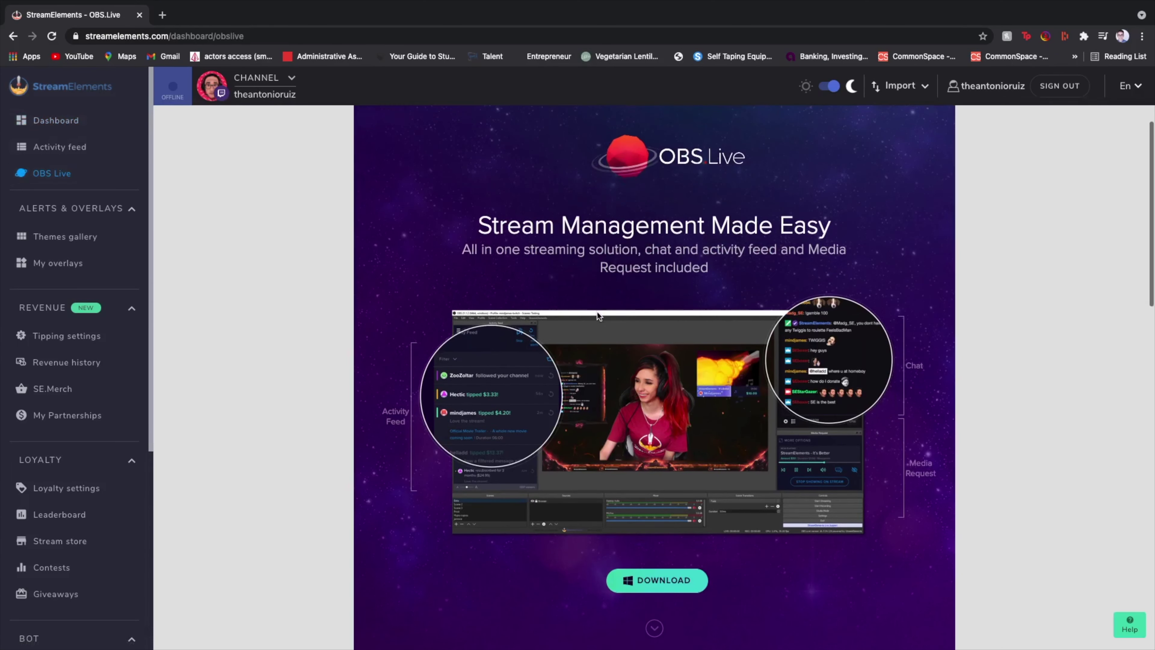
scroll(597, 315, "down", 3)
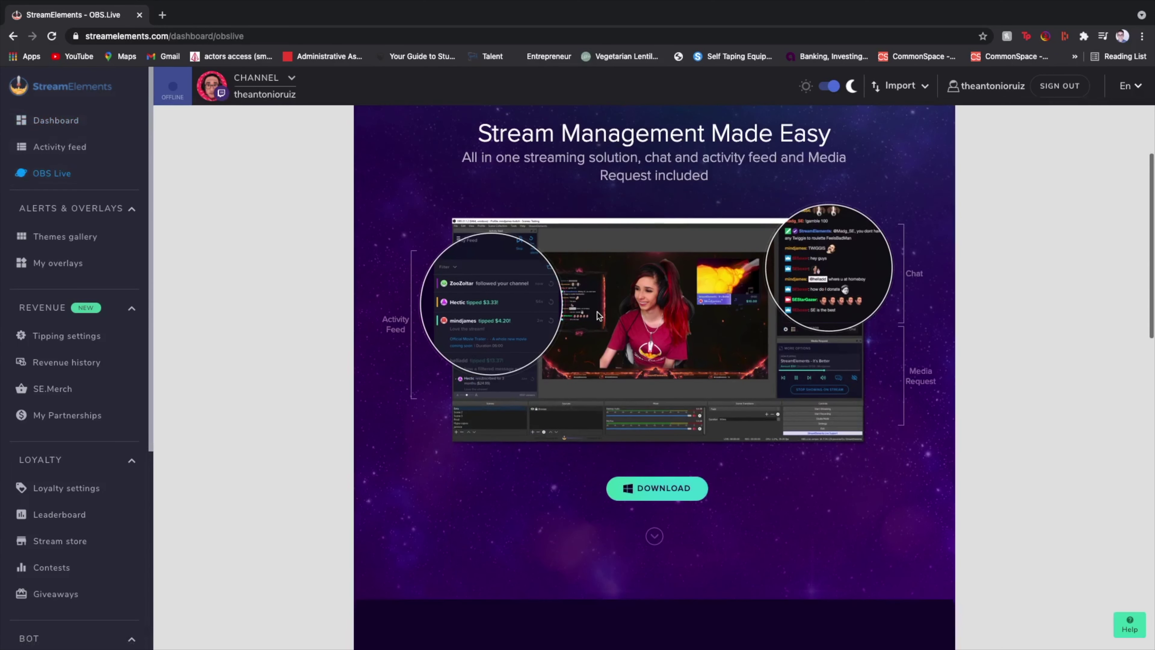
scroll(598, 315, "down", 6)
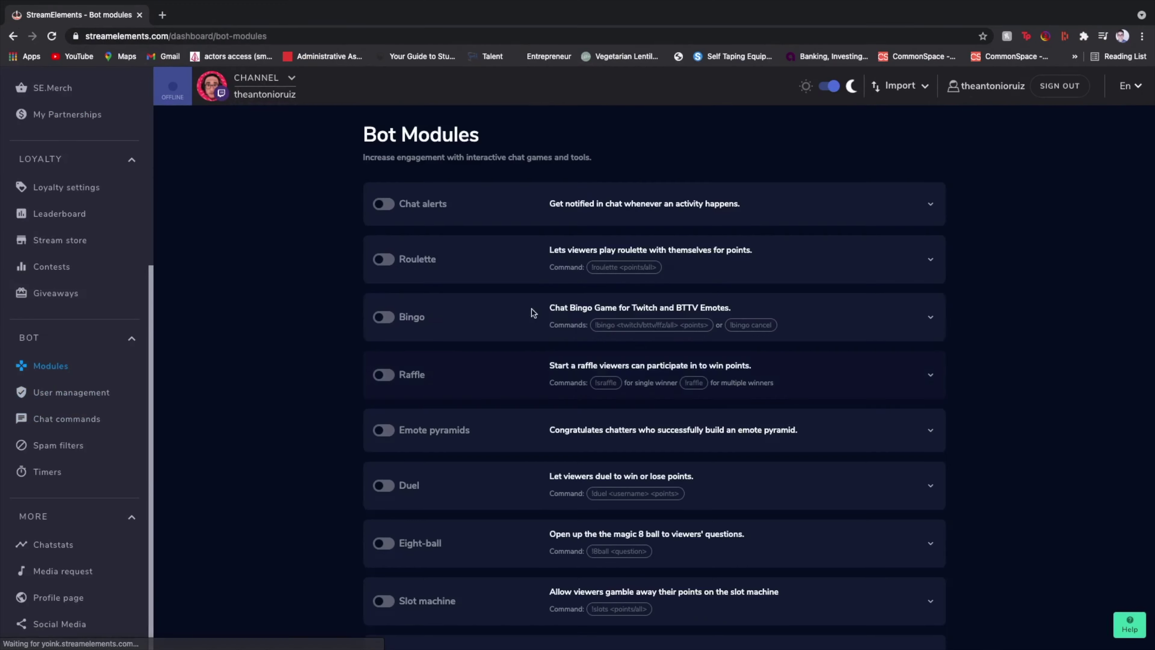
scroll(464, 522, "down", 4)
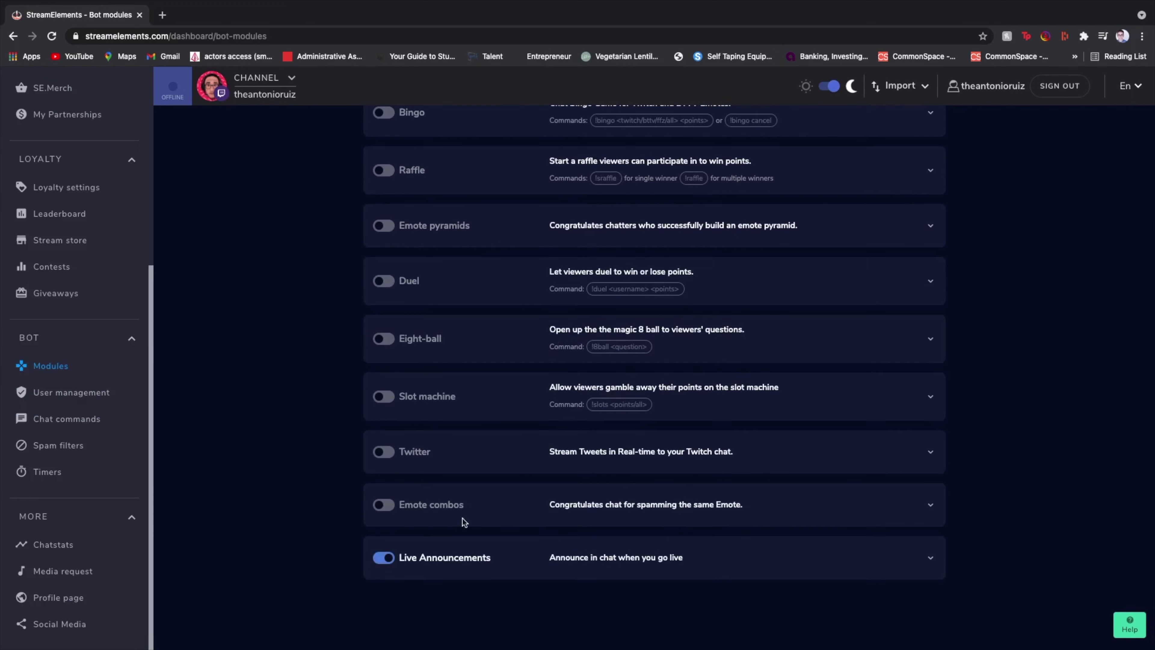
scroll(926, 511, "down", 5)
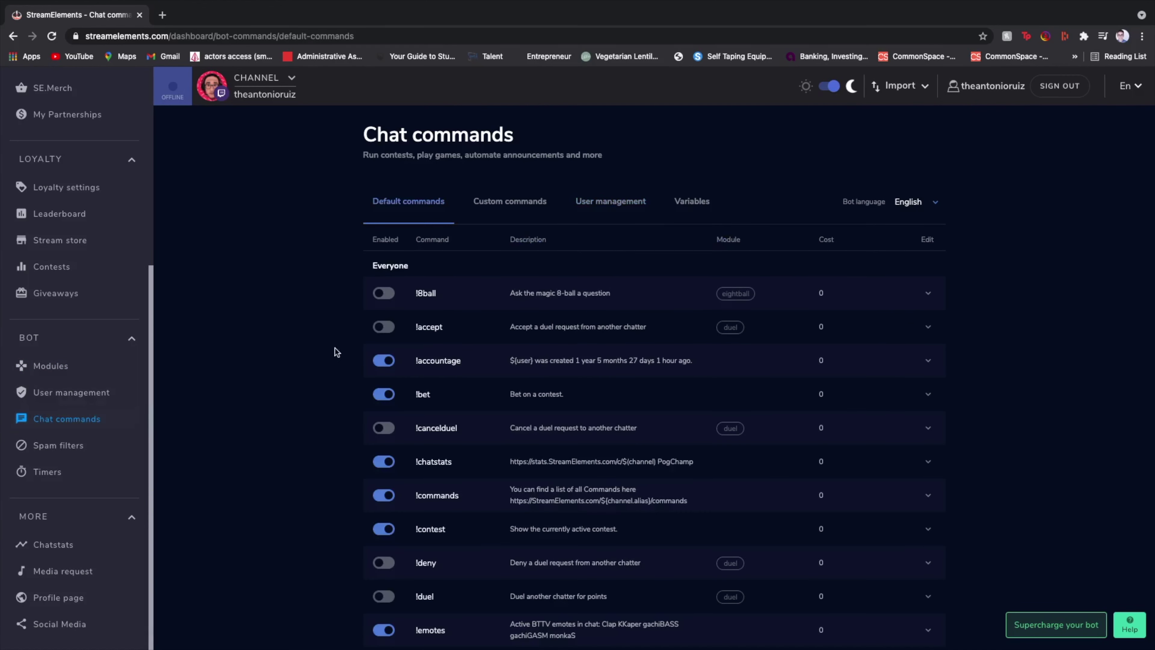
Scroll the Chat commands page and switch to the Custom commands list
scroll(544, 361, "down", 1)
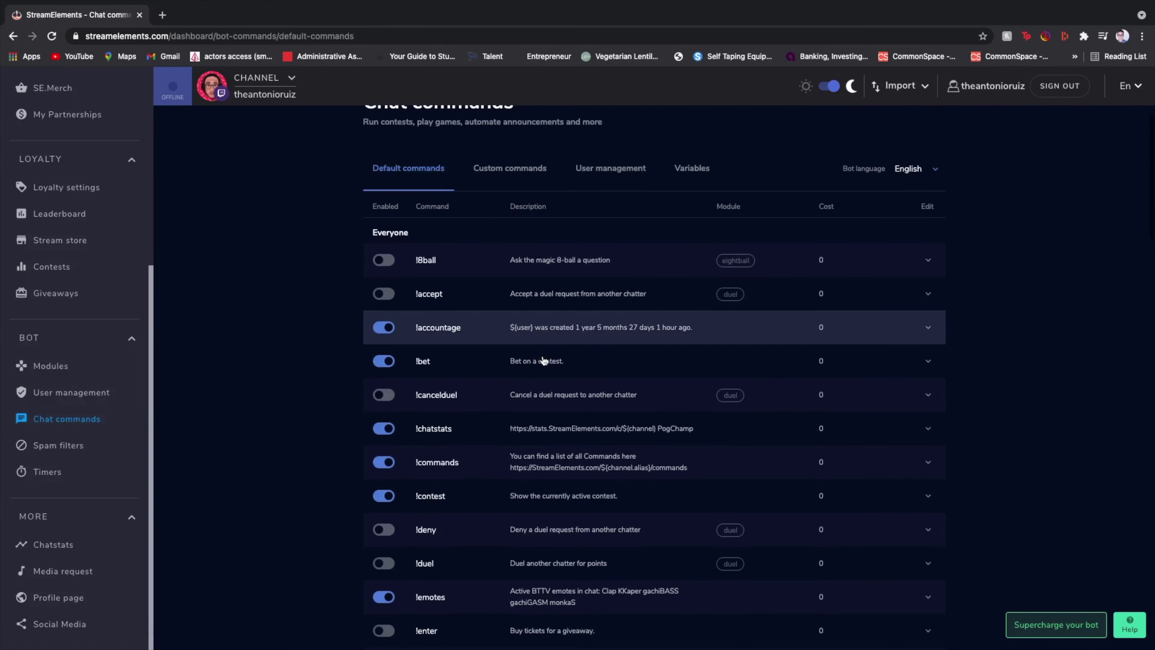
left_click(506, 176)
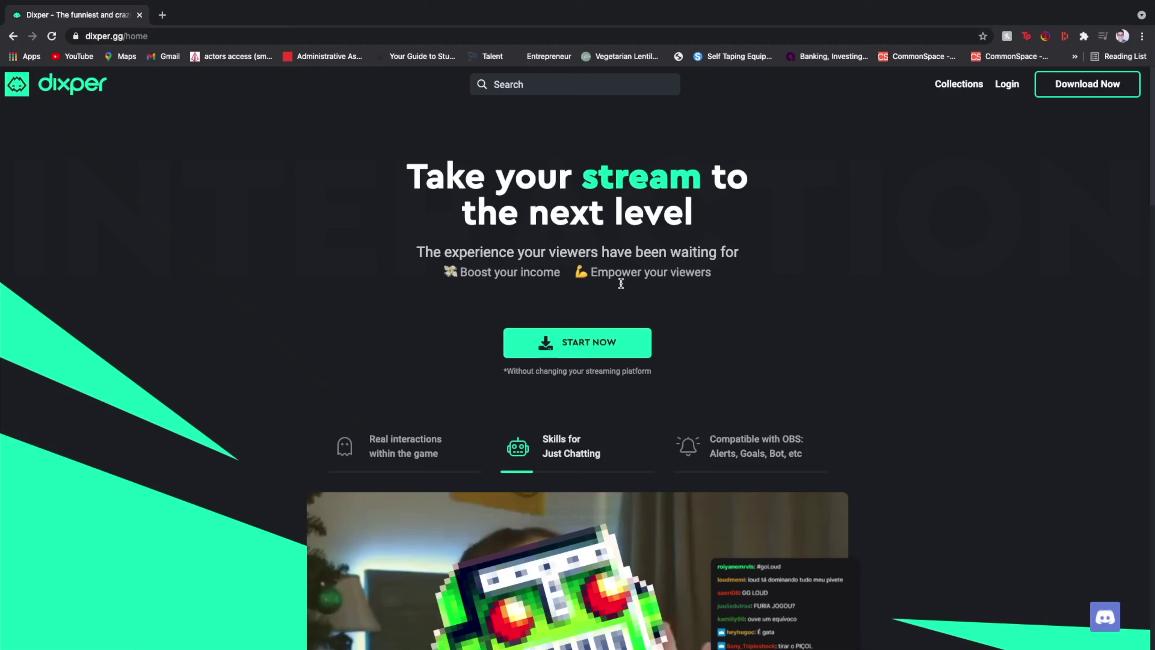
Play Dixper's Real interactions, Just Chatting skills and OBS alerts demo clips, then scroll to supported games
scroll(745, 300, "down", 1)
left_click(345, 412)
scroll(459, 430, "down", 4)
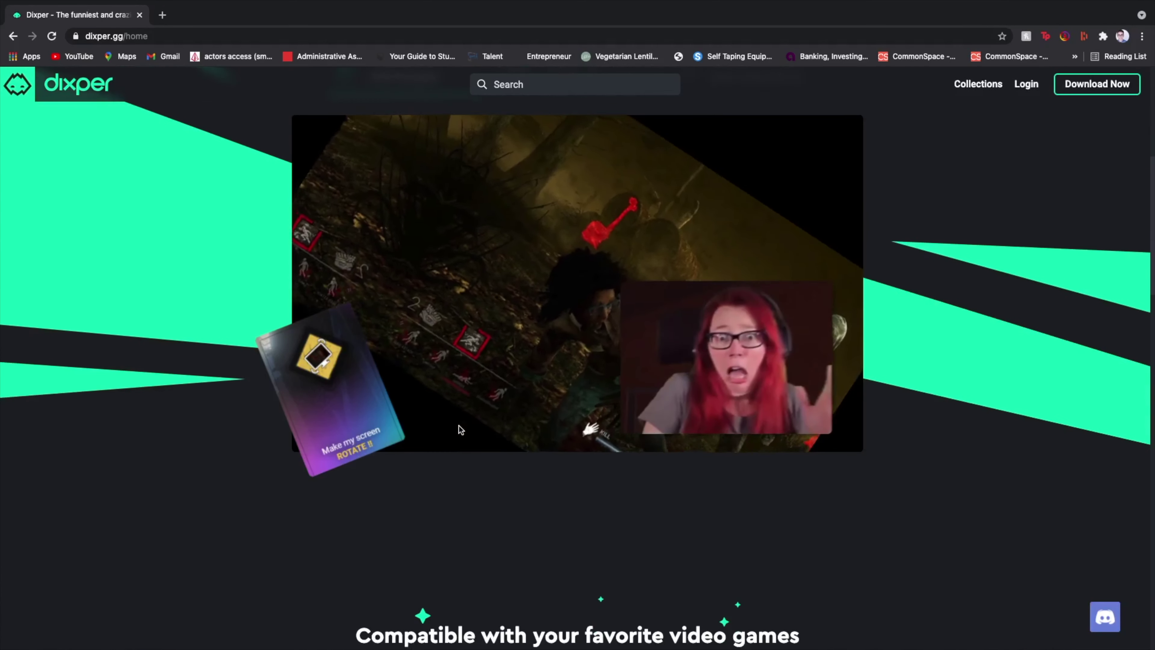
scroll(459, 427, "up", 1)
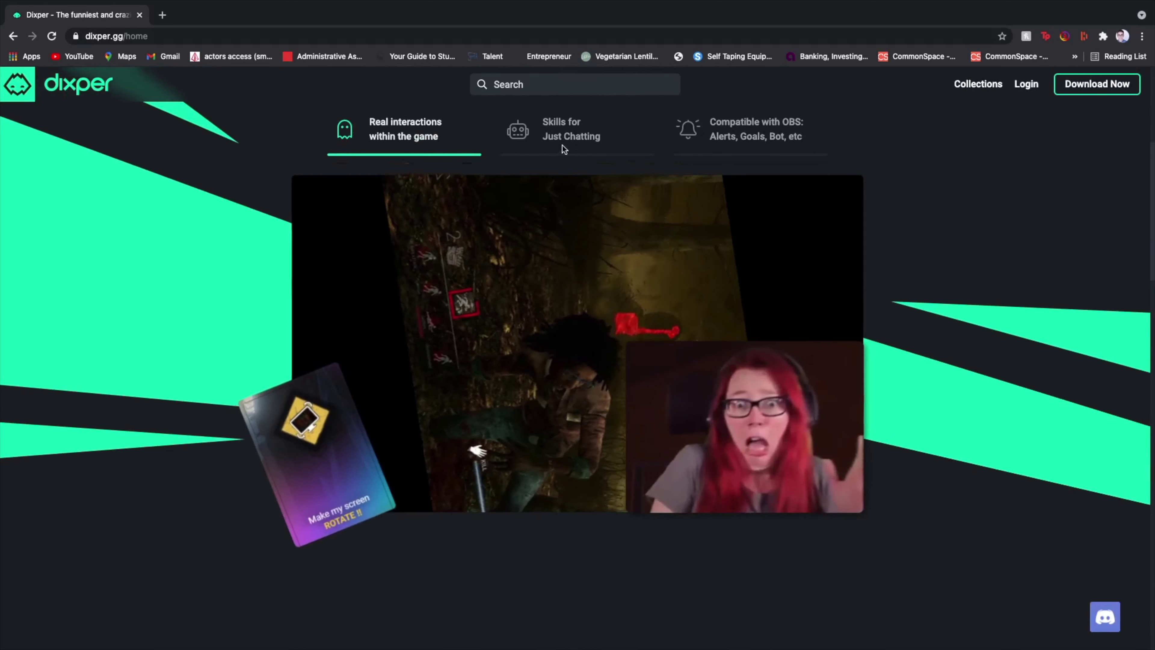
left_click(565, 137)
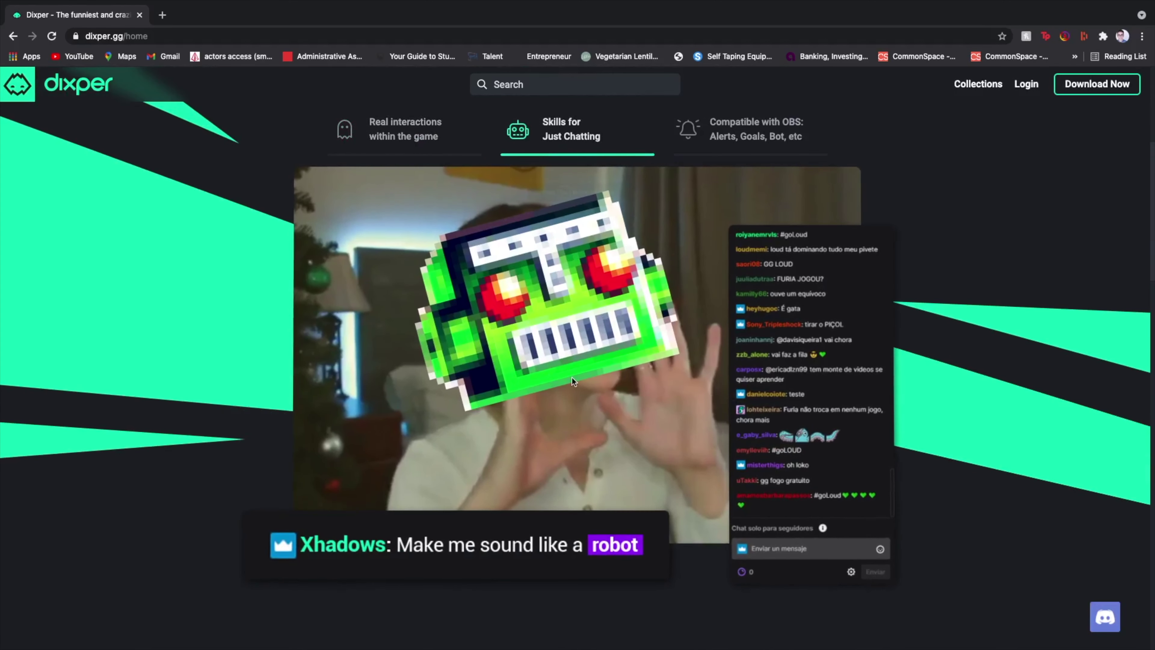
left_click(724, 139)
scroll(622, 342, "down", 5)
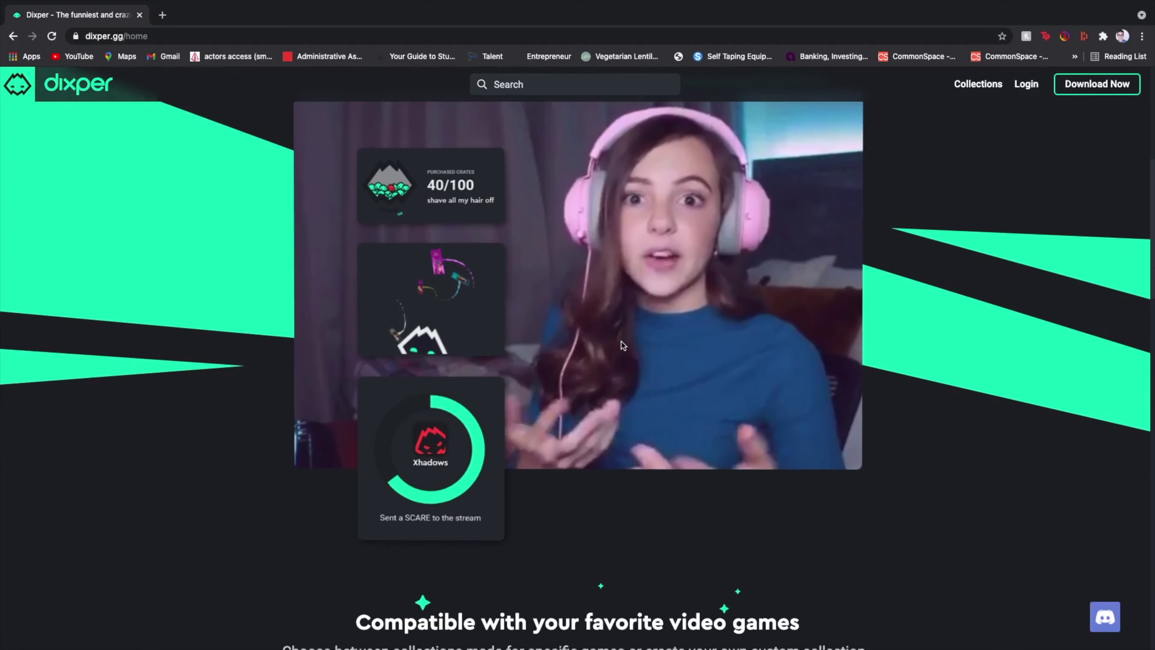
scroll(621, 345, "down", 5)
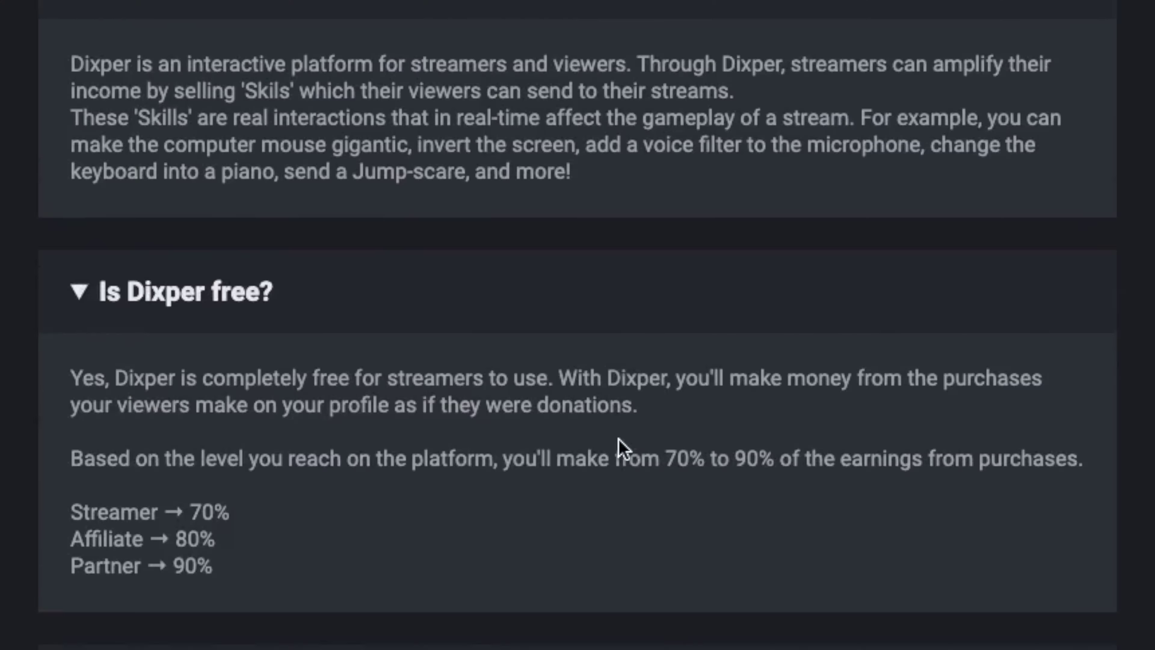
scroll(619, 449, "down", 3)
scroll(619, 448, "down", 1)
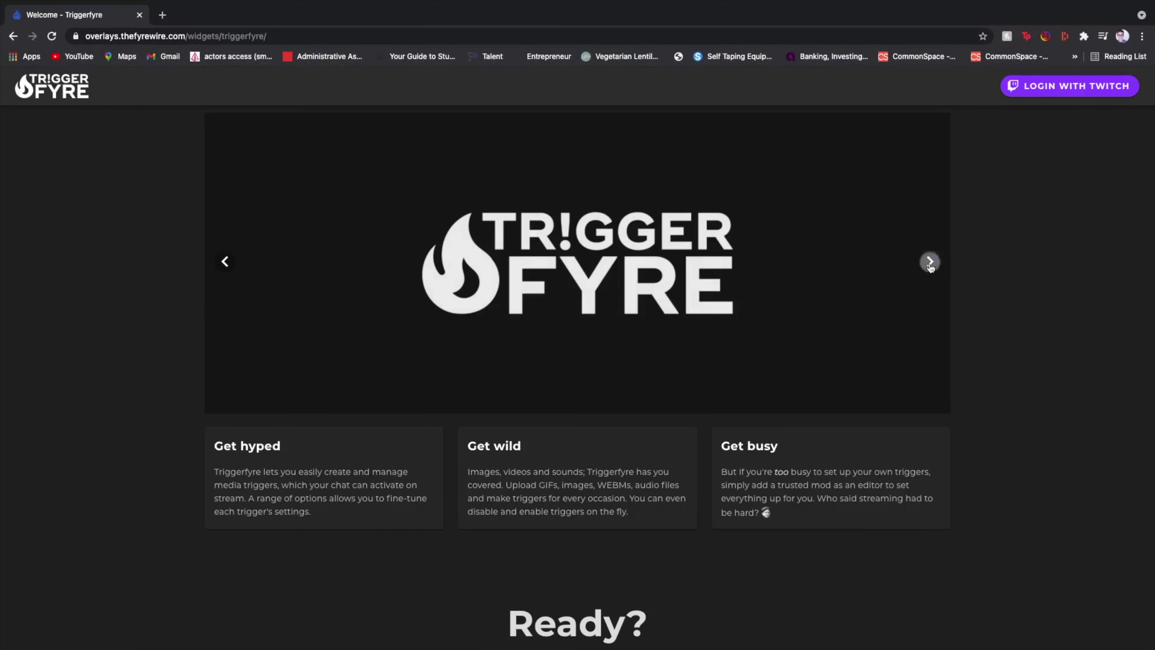
Page through Triggerfyre's feature slides to OBS control, then step back to trigger grouping
left_click(929, 262)
left_click(929, 262)
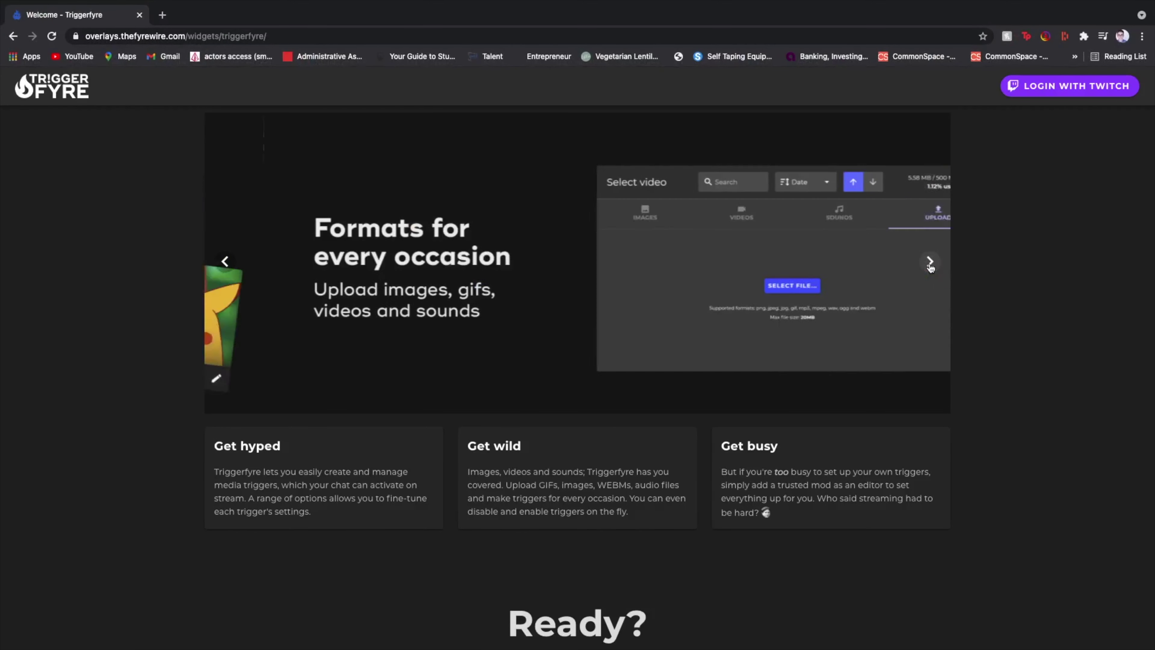
left_click(929, 262)
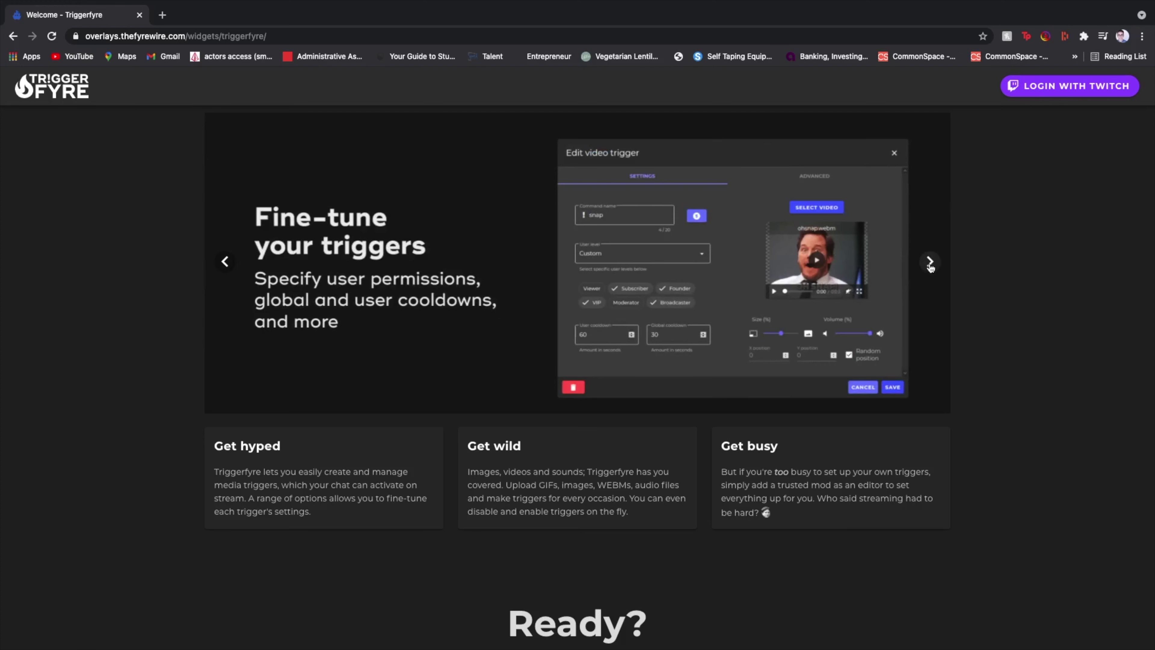
left_click(929, 262)
left_click(929, 261)
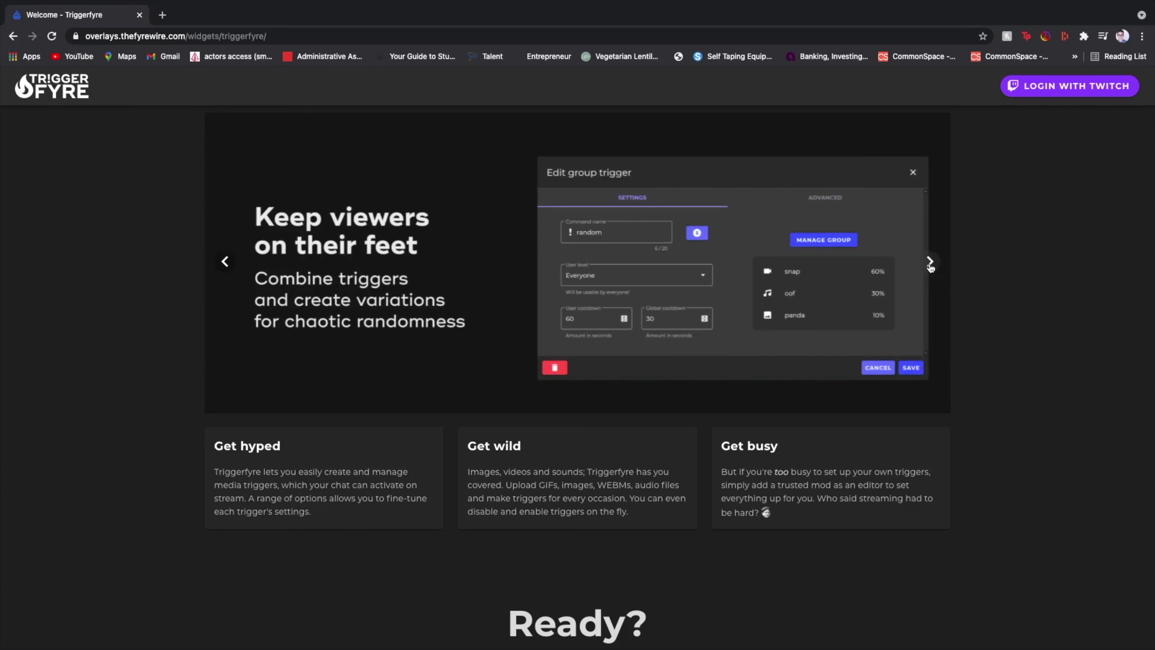
left_click(929, 262)
left_click(225, 262)
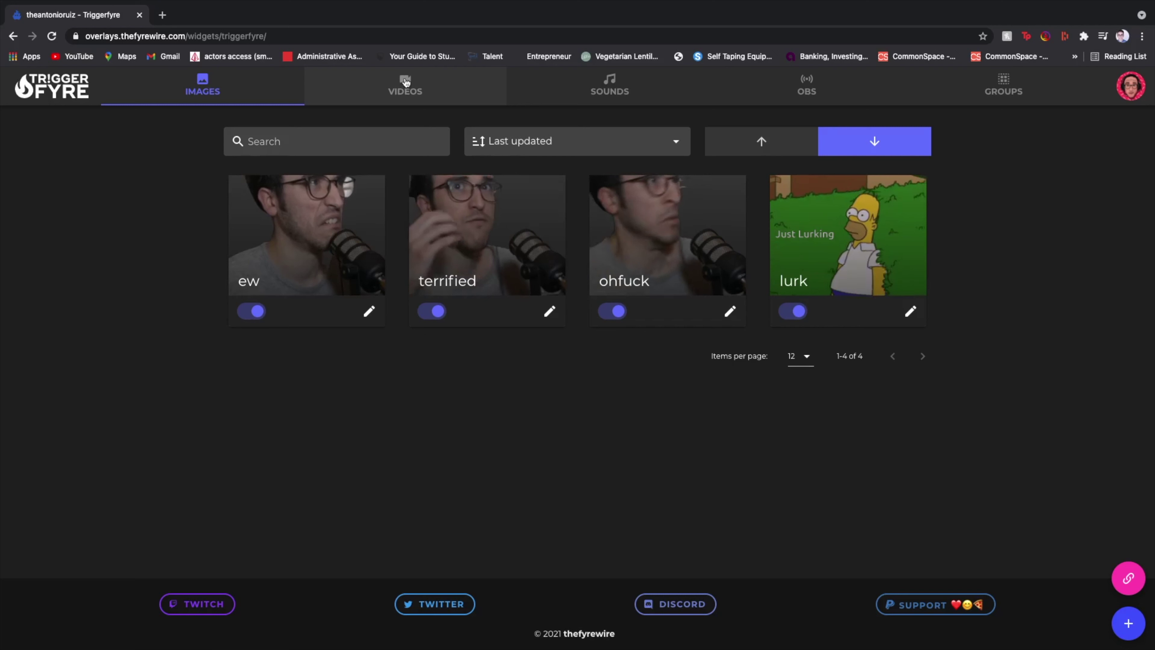
Review Triggerfyre's video and sound triggers, then view a new group trigger's Advanced options
left_click(406, 82)
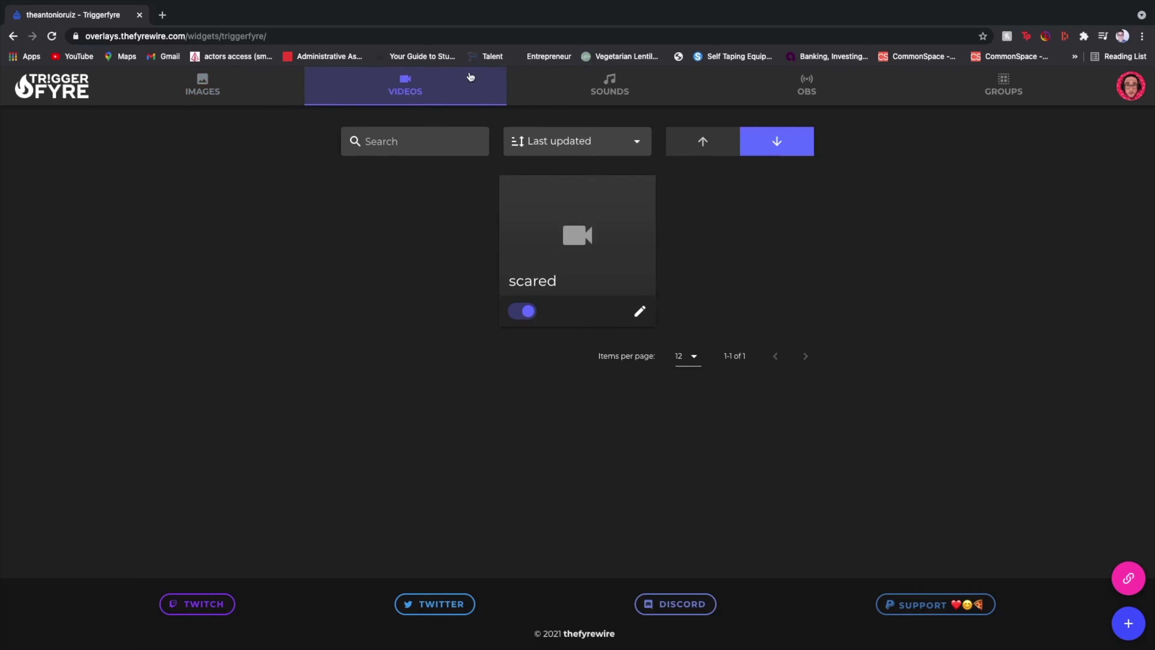
left_click(617, 82)
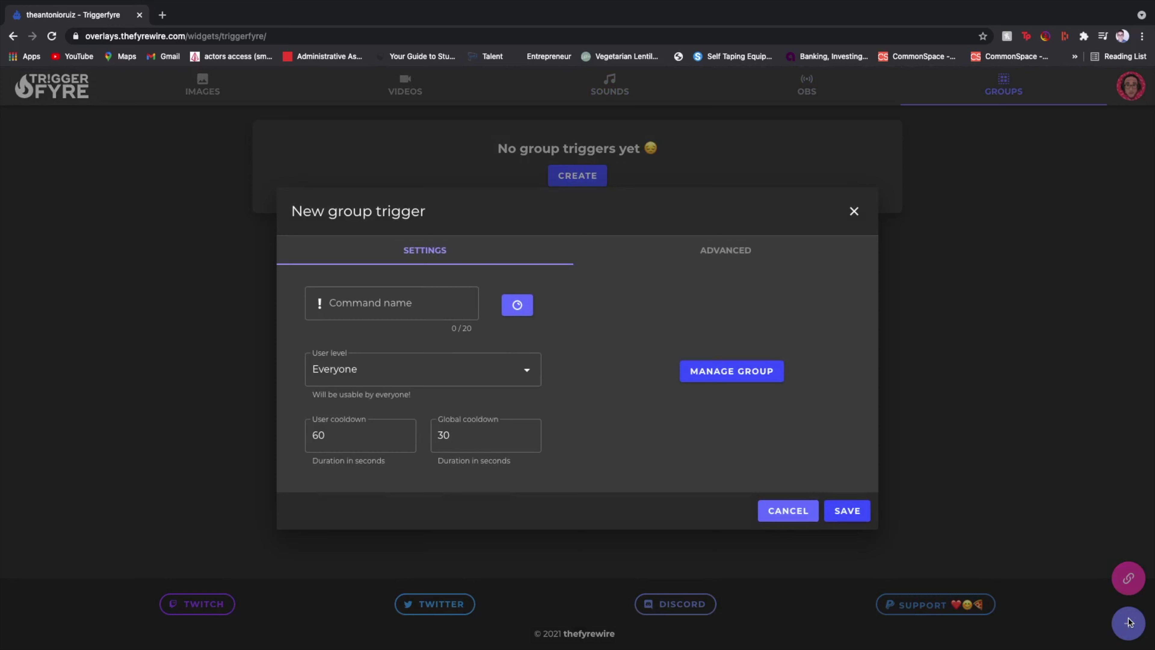
left_click(709, 251)
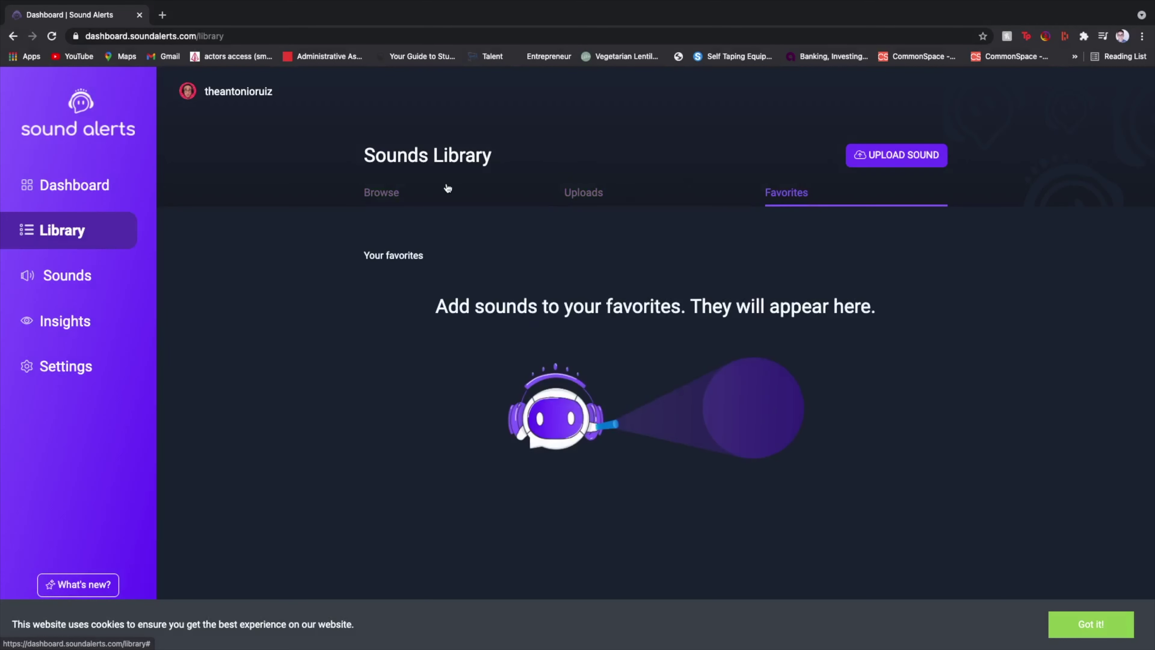
Browse the Sound Alerts library and set the R.I.P alert's price to 200 Bits
left_click(438, 188)
scroll(546, 423, "down", 3)
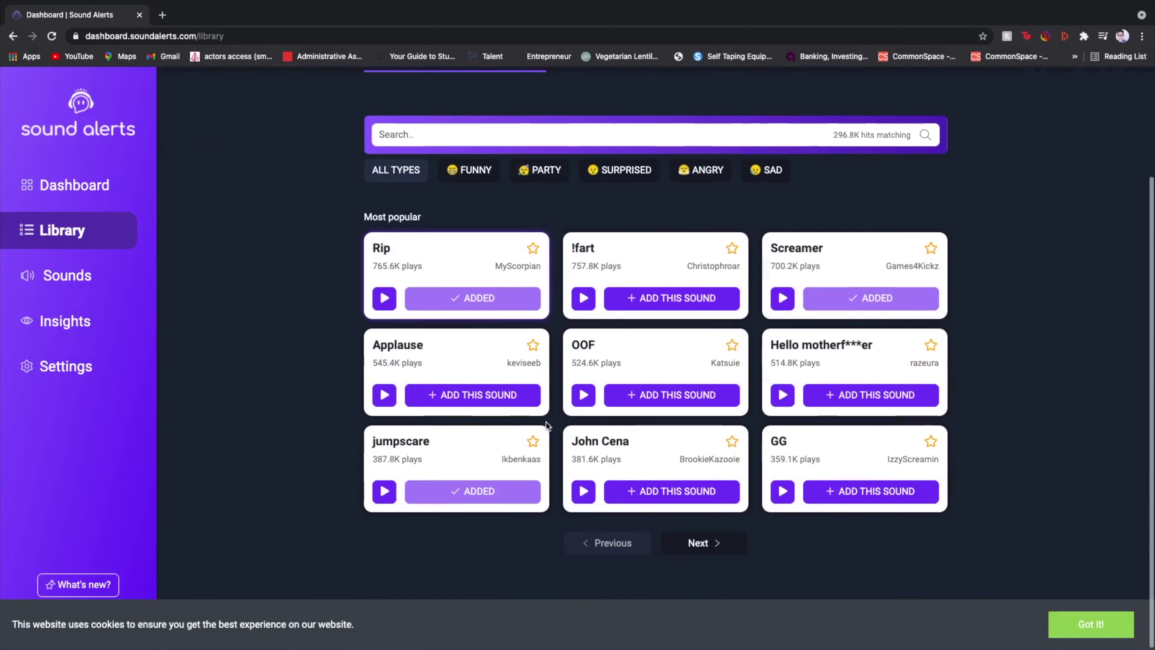
left_click(47, 270)
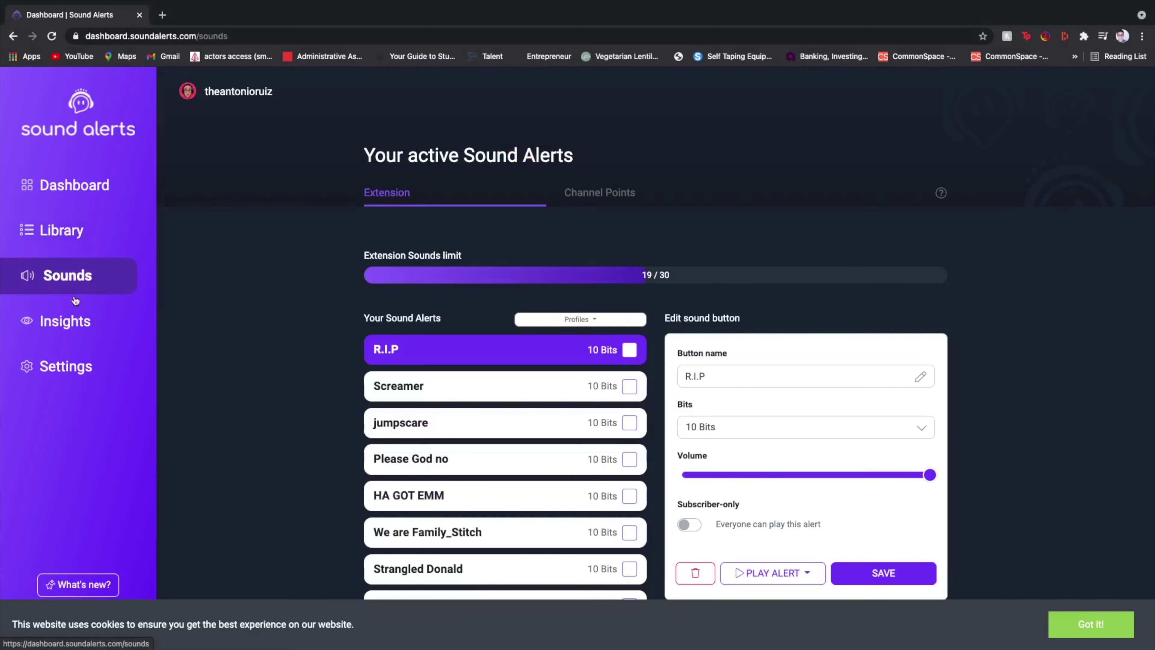
left_click(819, 430)
scroll(811, 471, "down", 3)
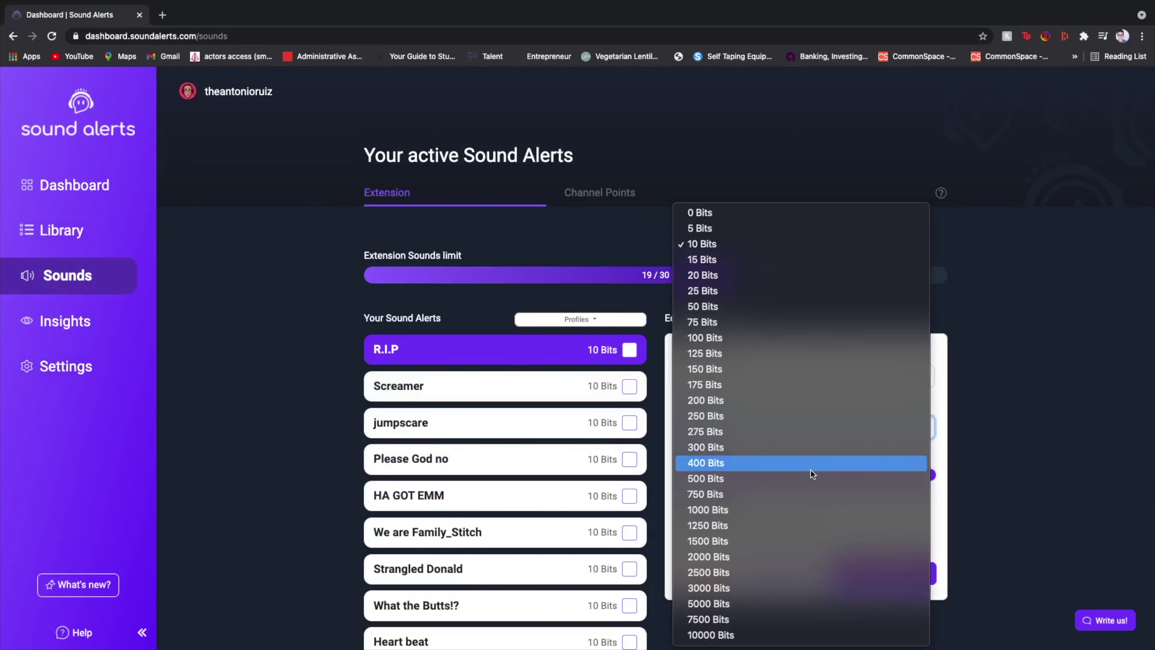
left_click(921, 396)
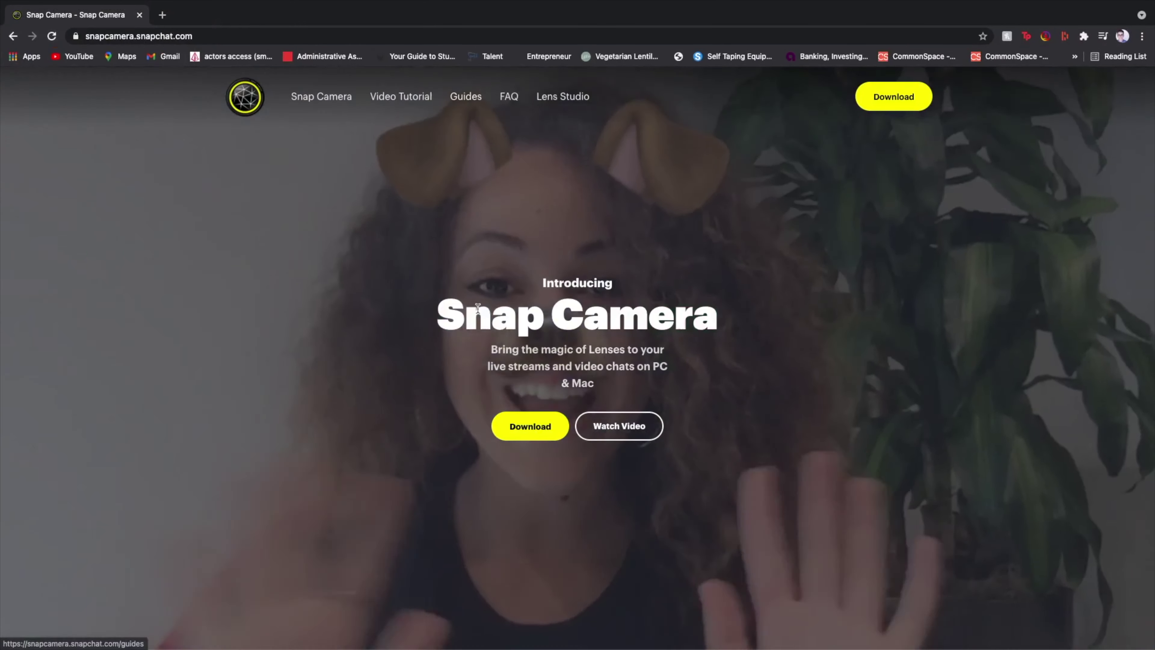
Scroll down the Snap Camera website and play its face-tracking tutorial video
scroll(478, 309, "down", 9)
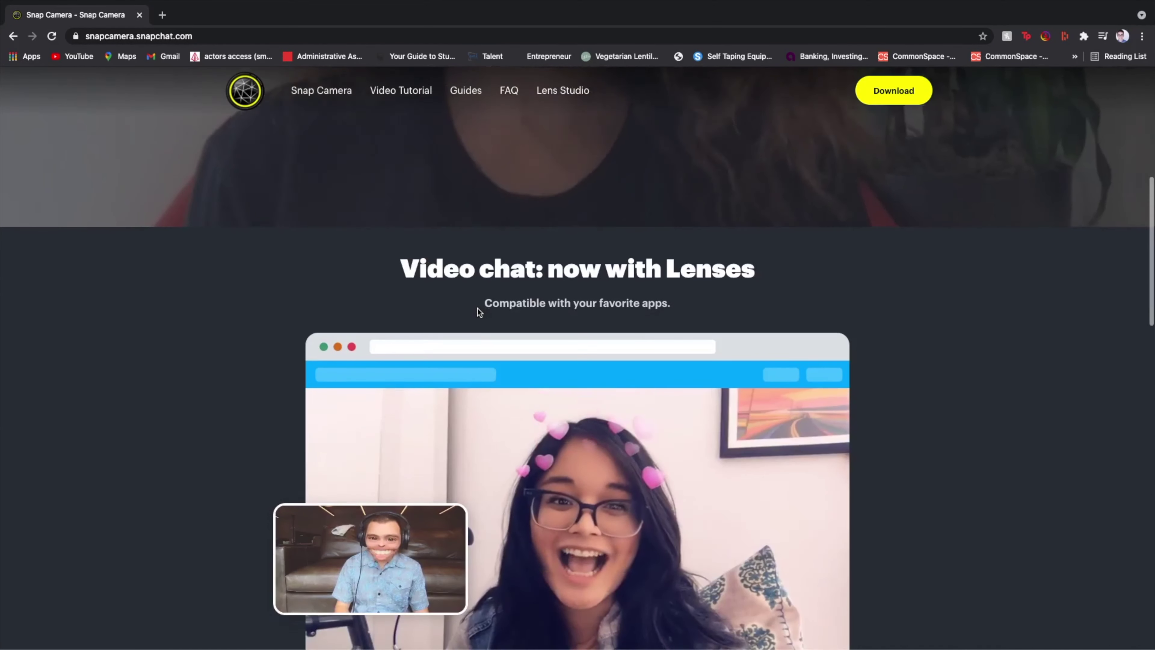
scroll(477, 305, "down", 6)
left_click(613, 417)
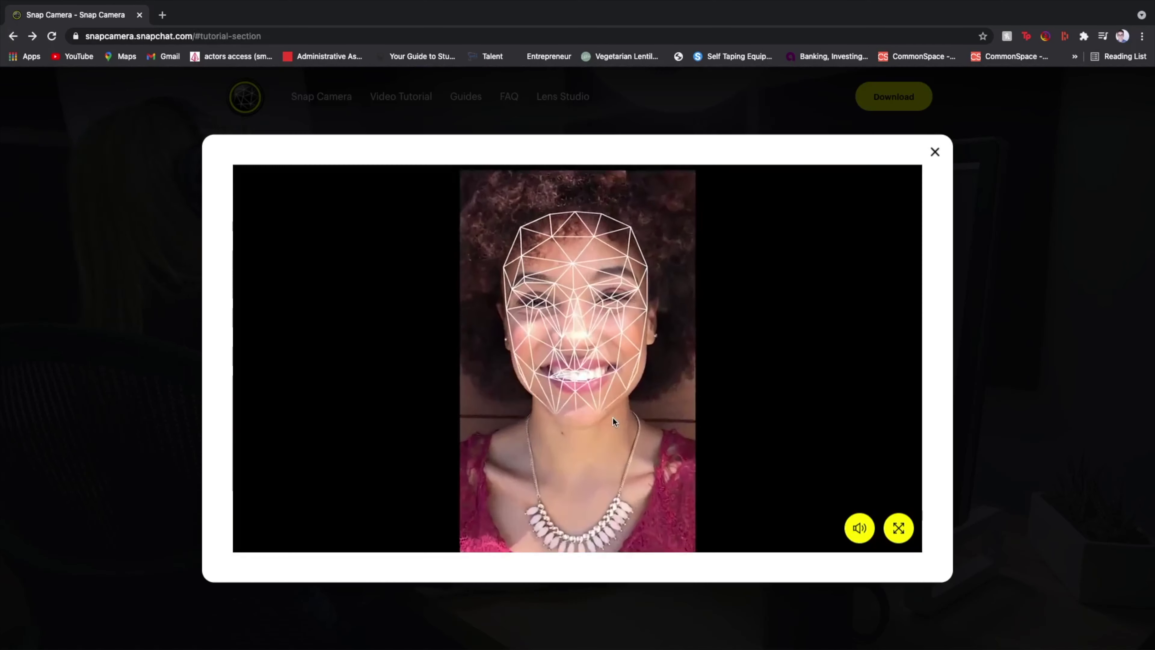